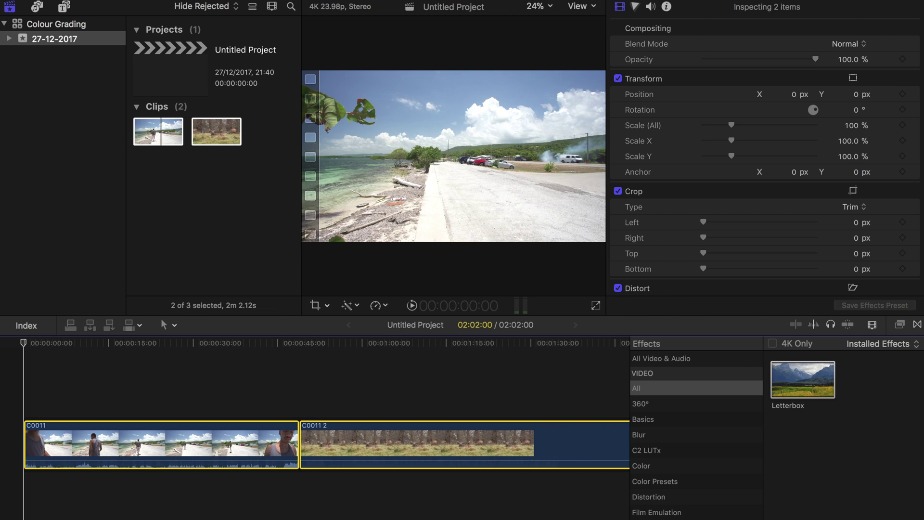
Step: Hide the media browser so the enlarged viewer fills the left side
{"action": "key", "text": "ctrl+super+1"}
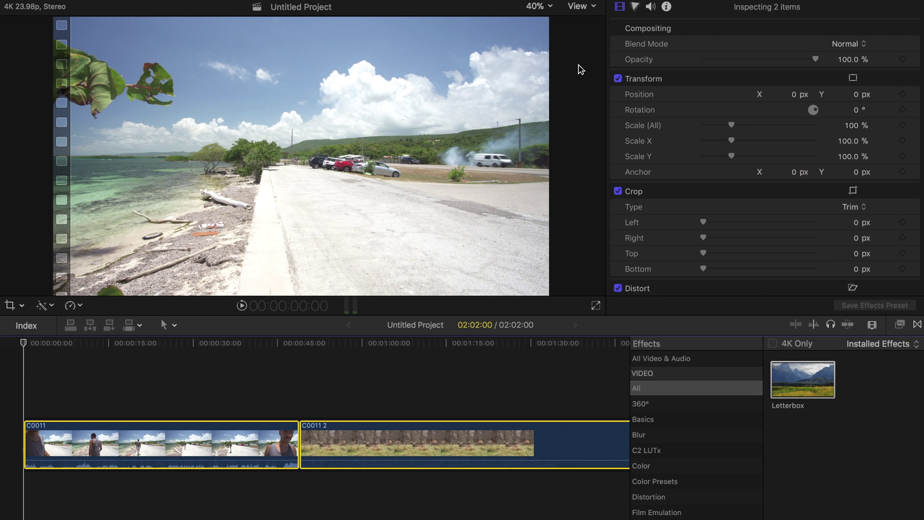
Step: Show the video scopes beside the viewer and check they are set to RGB Parade
{"action": "left_click", "coordinate": [580, 6]}
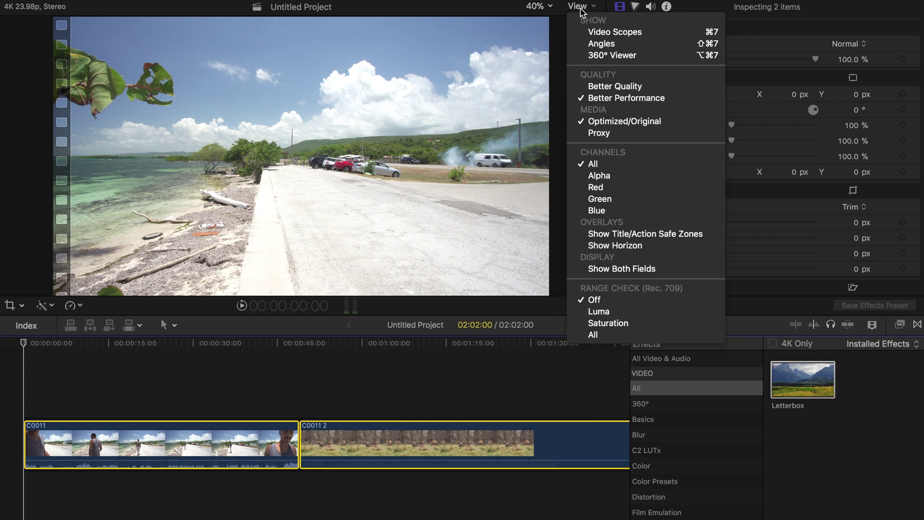
{"action": "left_click", "coordinate": [599, 32]}
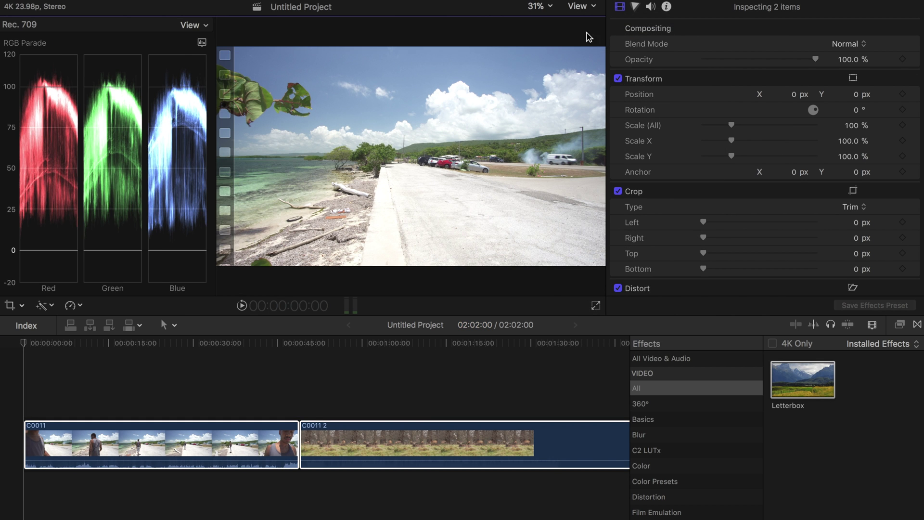
{"action": "left_click", "coordinate": [198, 30]}
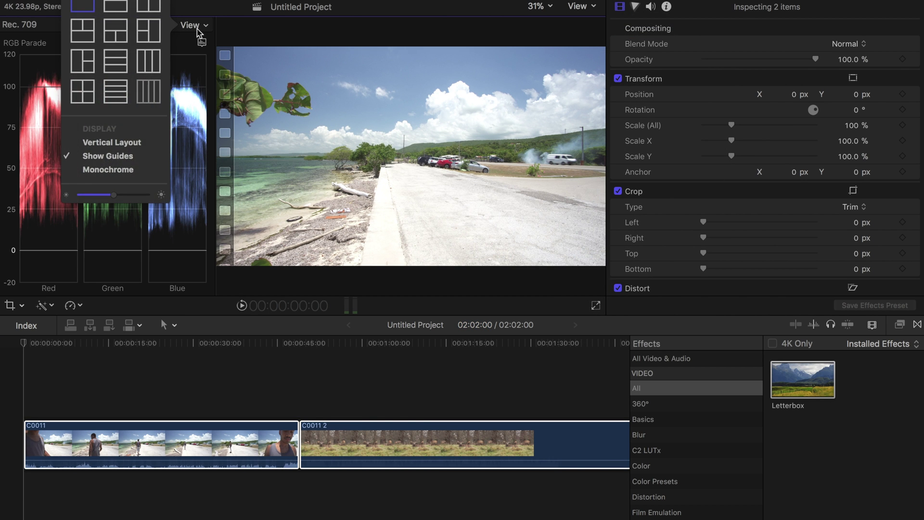
{"action": "left_click", "coordinate": [197, 29]}
{"action": "left_click", "coordinate": [202, 44]}
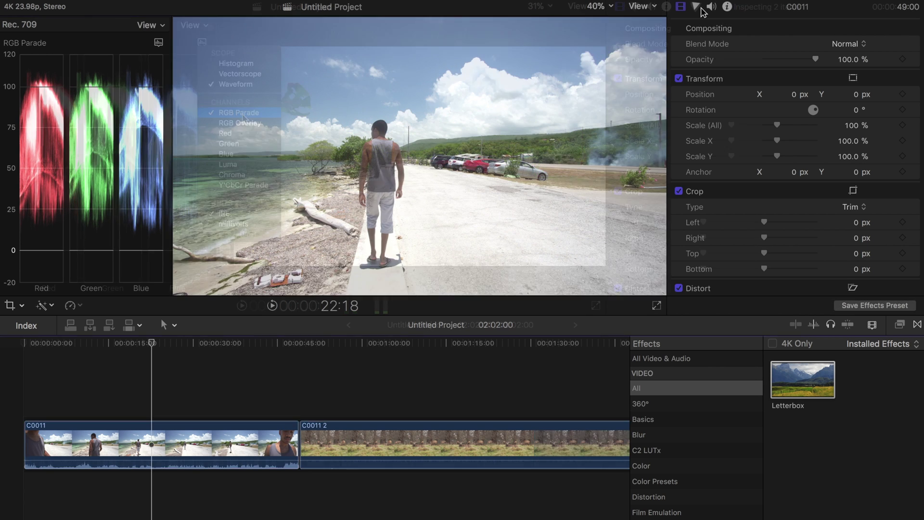
Step: Add Color Board 1 to C0011, shadows exposure -24%, highlights -10%, boosted saturation
{"action": "left_click", "coordinate": [696, 7]}
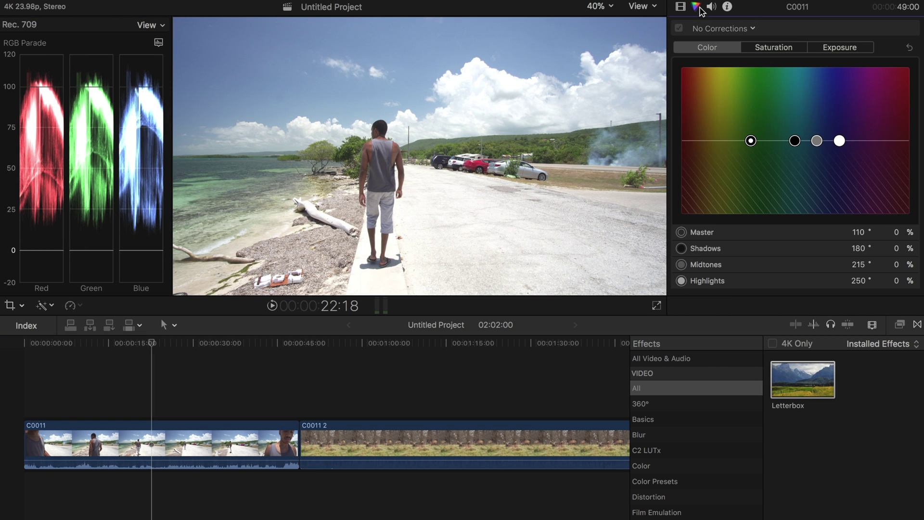
{"action": "left_click", "coordinate": [830, 50]}
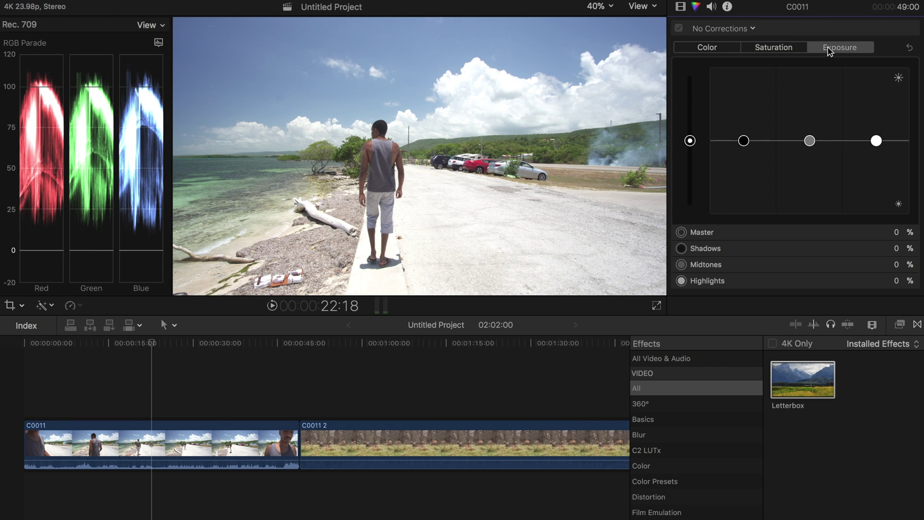
{"action": "left_click_drag", "start_coordinate": [743, 145], "coordinate": [742, 163]}
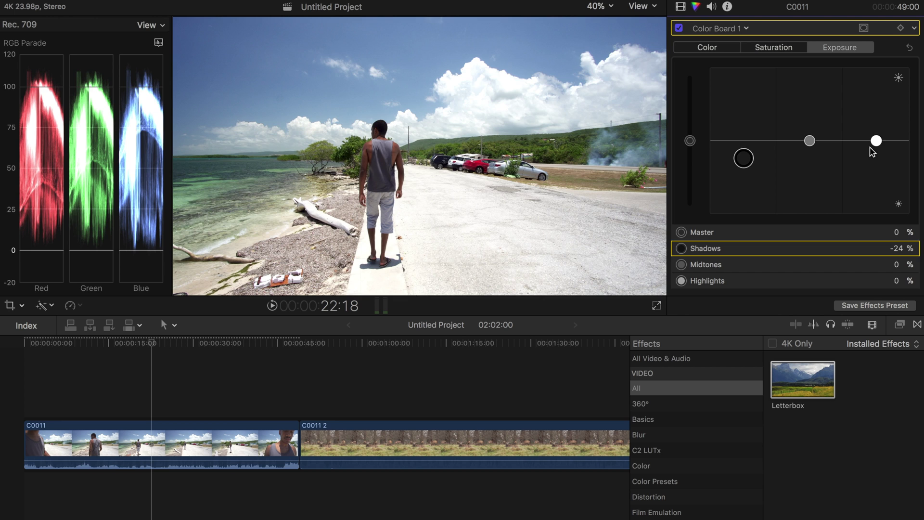
{"action": "left_click_drag", "start_coordinate": [876, 141], "coordinate": [877, 150]}
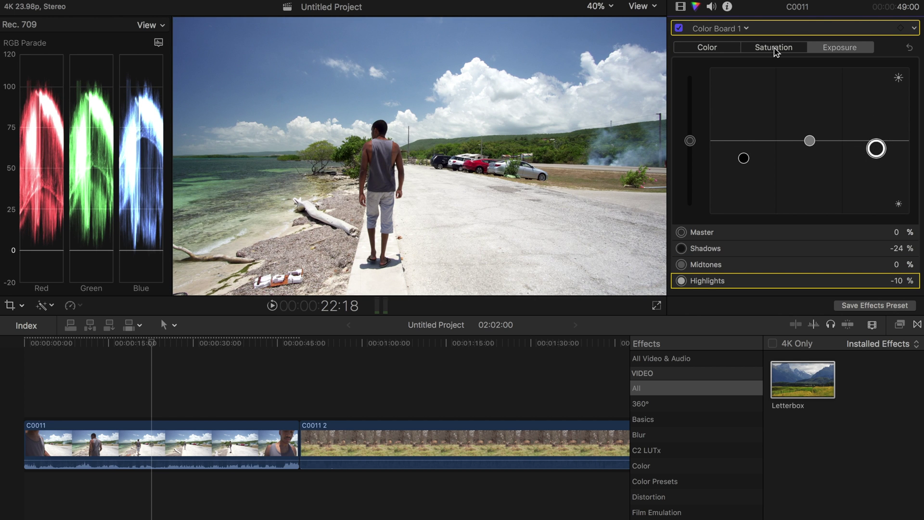
{"action": "left_click", "coordinate": [773, 48]}
{"action": "left_click_drag", "start_coordinate": [689, 141], "coordinate": [690, 67]}
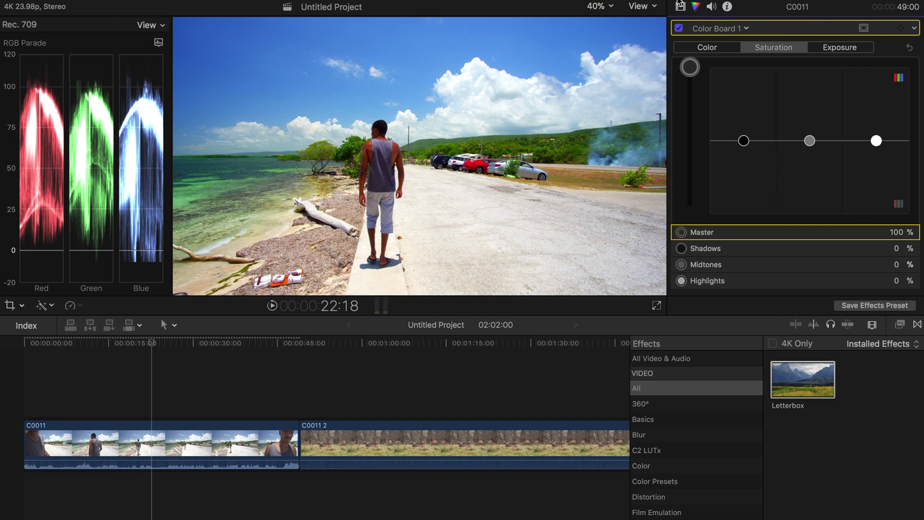
Step: Warm the Master colour to 34°, -2%, and reset saturation and exposure to neutral
{"action": "left_click", "coordinate": [693, 48]}
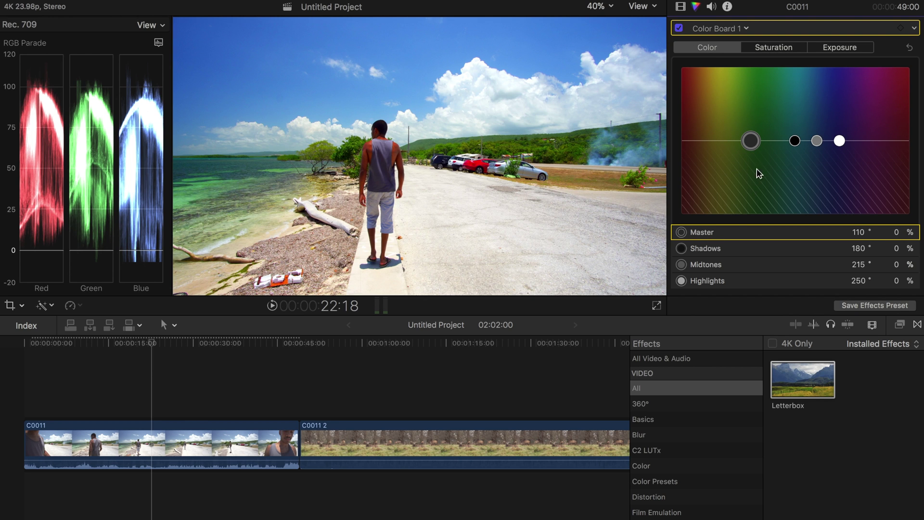
{"action": "left_click_drag", "start_coordinate": [753, 141], "coordinate": [706, 143]}
{"action": "left_click", "coordinate": [779, 46]}
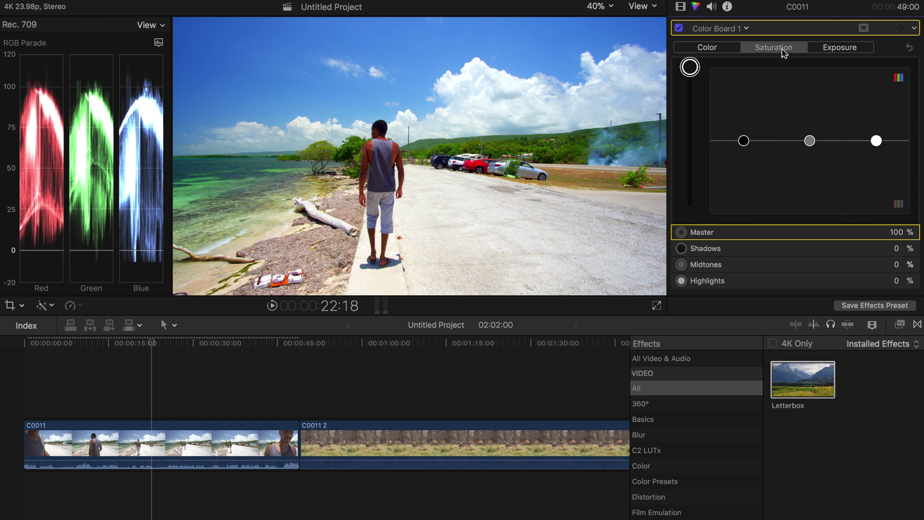
{"action": "left_click", "coordinate": [911, 50]}
{"action": "key", "text": "ctrl+super+e"}
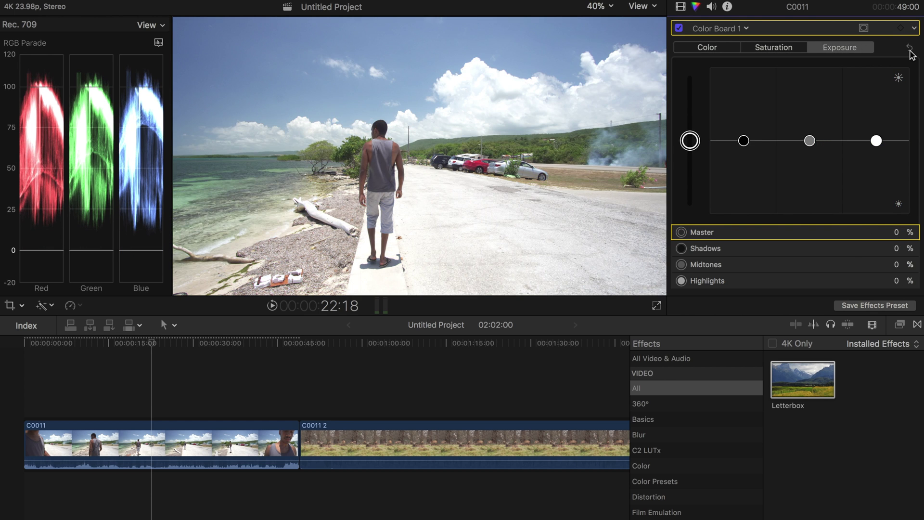
{"action": "left_click", "coordinate": [718, 51]}
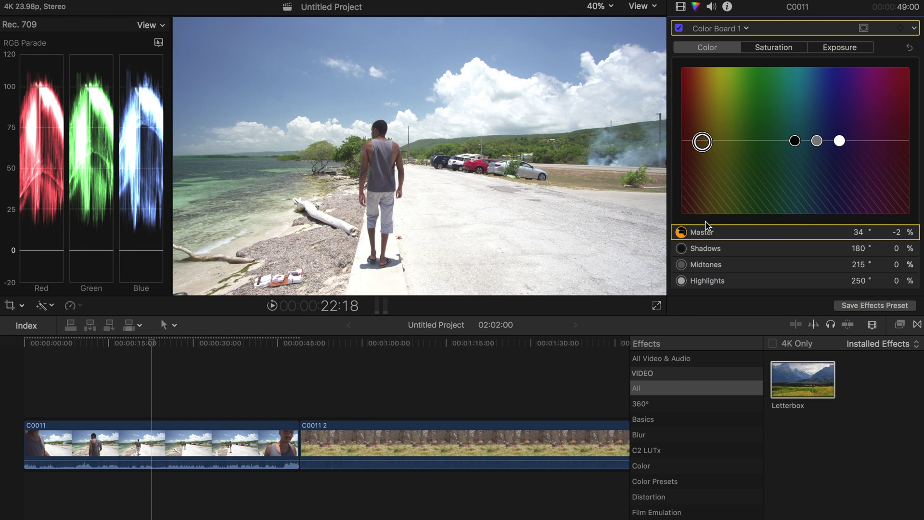
Step: Add a second Color Board and enable zebra stripes to flag overexposed areas
{"action": "left_click", "coordinate": [722, 29]}
{"action": "left_click", "coordinate": [741, 81]}
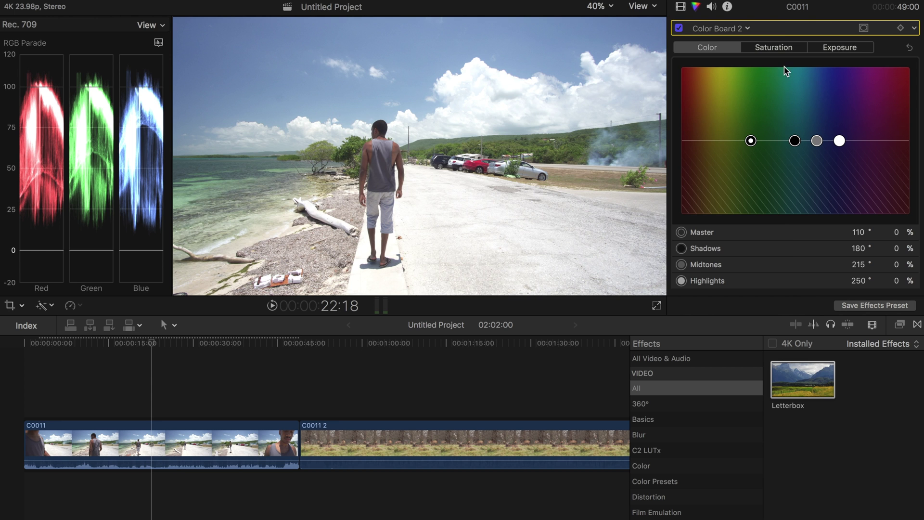
{"action": "left_click", "coordinate": [643, 6]}
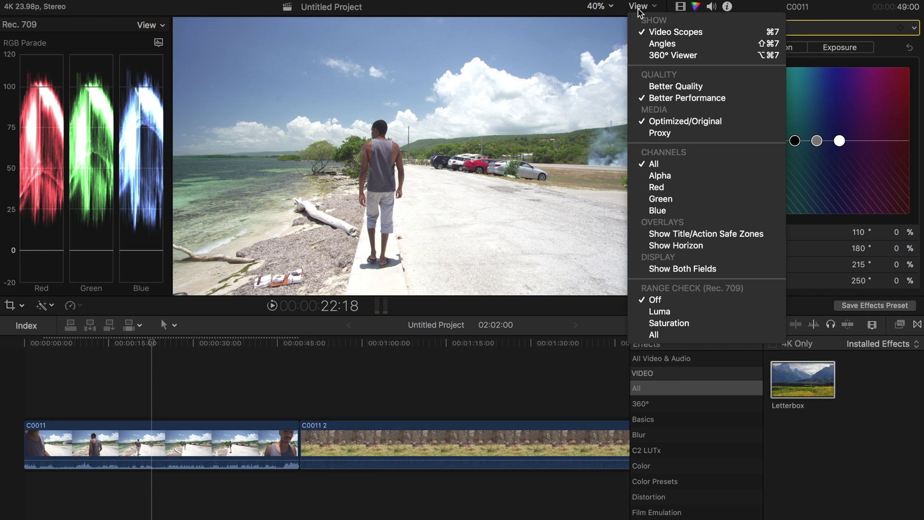
{"action": "left_click", "coordinate": [707, 338]}
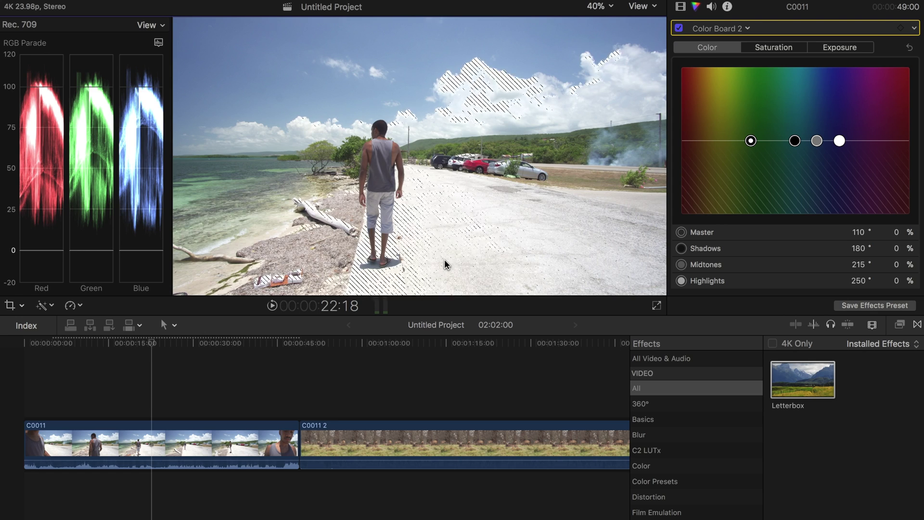
Step: Set Color Board 2 exposure to Master -22%, Shadows -2%, Highlights 4%, Midtones -5%
{"action": "left_click", "coordinate": [838, 48]}
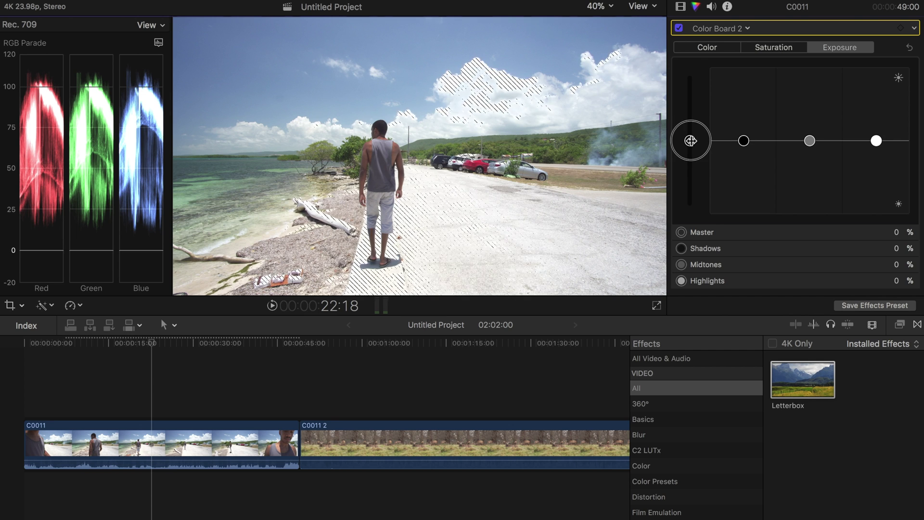
{"action": "left_click_drag", "start_coordinate": [690, 140], "coordinate": [689, 155]}
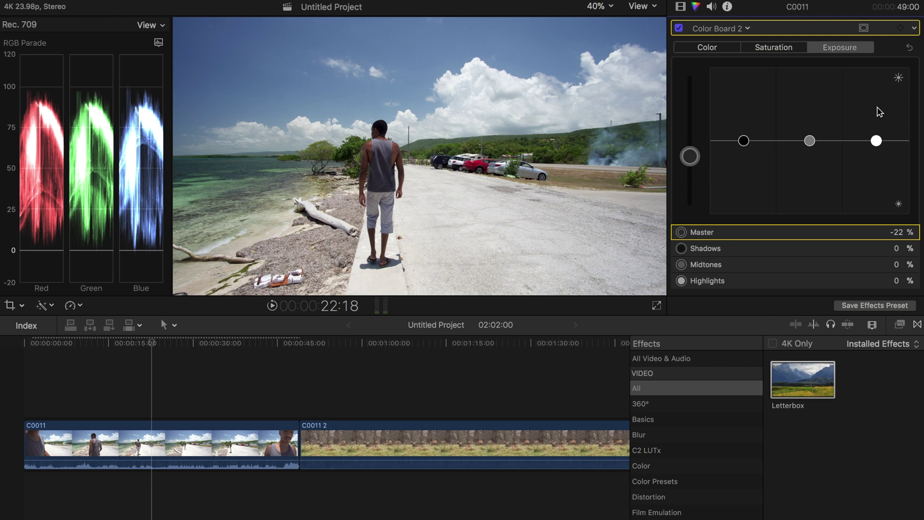
{"action": "left_click_drag", "start_coordinate": [745, 141], "coordinate": [744, 143]}
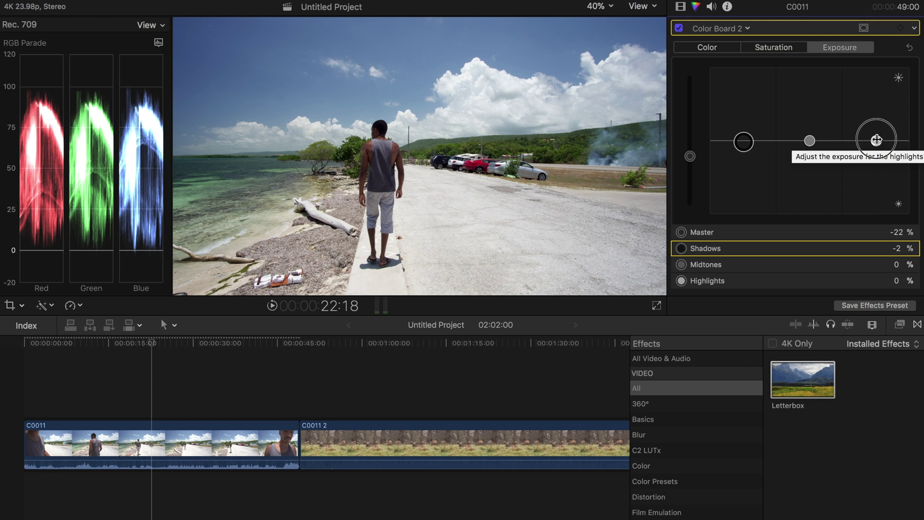
{"action": "mouse_move", "coordinate": [876, 141]}
{"action": "left_mouse_down"}
{"action": "mouse_move", "coordinate": [876, 129]}
{"action": "mouse_move", "coordinate": [876, 137]}
{"action": "left_mouse_up"}
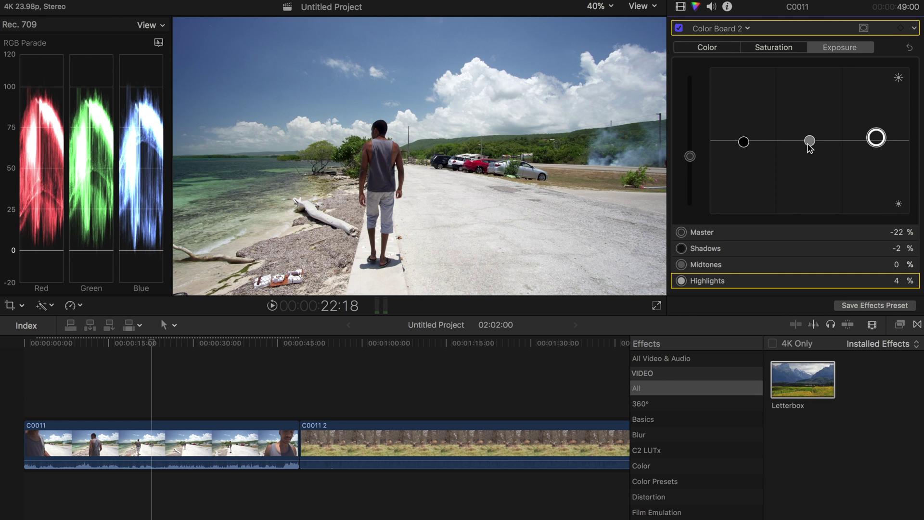
{"action": "mouse_move", "coordinate": [810, 141]}
{"action": "left_mouse_down"}
{"action": "mouse_move", "coordinate": [810, 116]}
{"action": "mouse_move", "coordinate": [808, 163]}
{"action": "mouse_move", "coordinate": [806, 148]}
{"action": "left_mouse_up"}
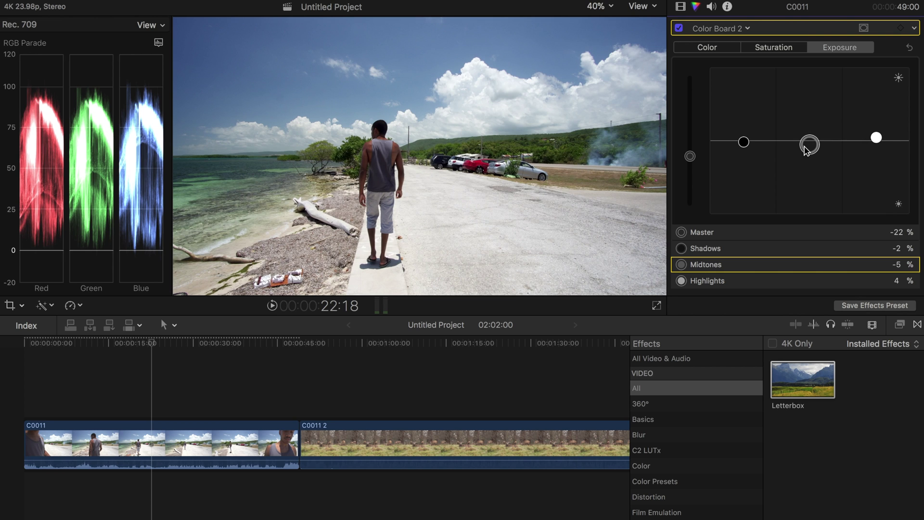
Step: Tint Shadows 230° 18%, Midtones 232° -10%, and Highlights 39° 5% in Color Board 2
{"action": "left_click", "coordinate": [723, 51]}
{"action": "left_click_drag", "start_coordinate": [794, 140], "coordinate": [828, 152]}
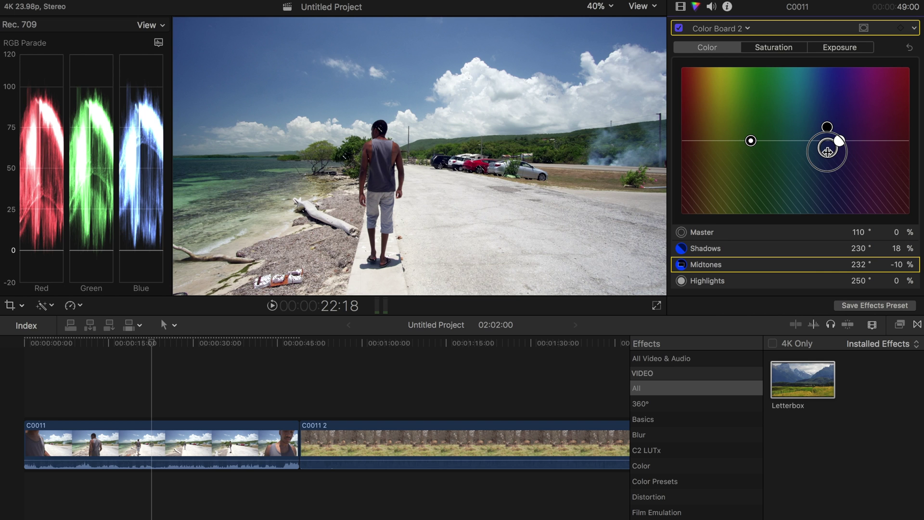
{"action": "left_click_drag", "start_coordinate": [827, 152], "coordinate": [827, 153]}
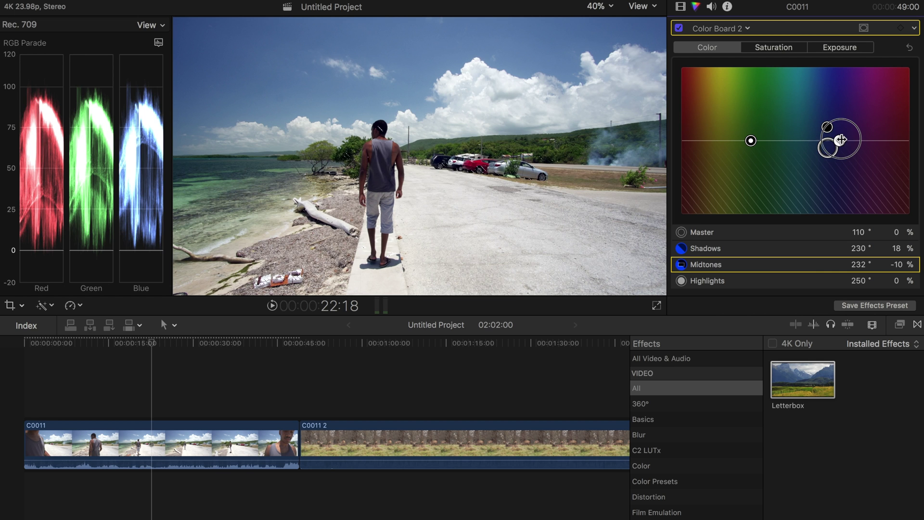
{"action": "left_click_drag", "start_coordinate": [840, 141], "coordinate": [707, 136]}
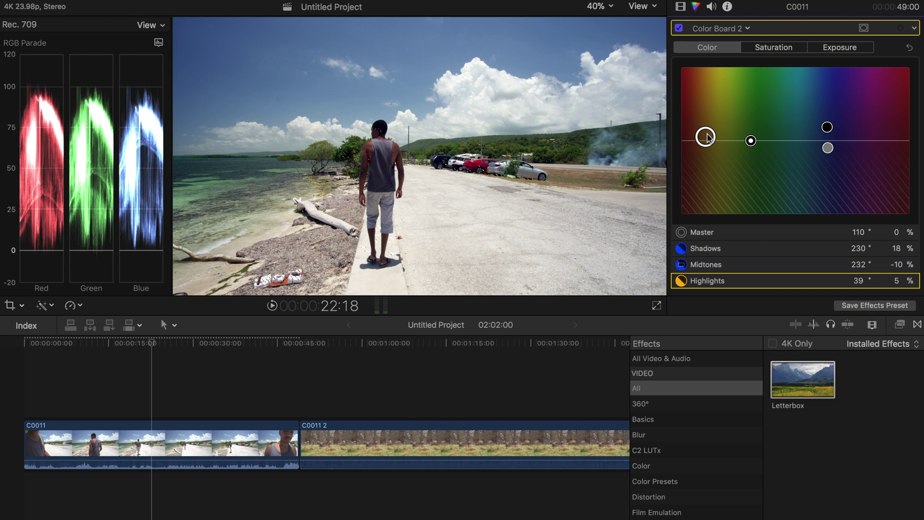
Step: Set Color Board 2 saturation to Shadows -26%, Midtones 18%, Highlights -22%
{"action": "left_click", "coordinate": [773, 50]}
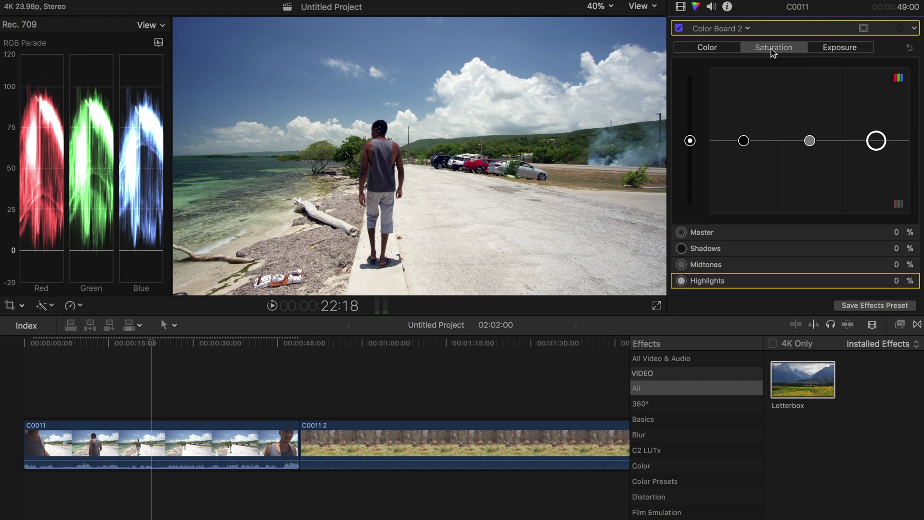
{"action": "left_click_drag", "start_coordinate": [745, 141], "coordinate": [744, 163]}
{"action": "mouse_move", "coordinate": [876, 140]}
{"action": "left_mouse_down"}
{"action": "mouse_move", "coordinate": [882, 83]}
{"action": "mouse_move", "coordinate": [876, 188]}
{"action": "mouse_move", "coordinate": [875, 134]}
{"action": "mouse_move", "coordinate": [876, 158]}
{"action": "left_mouse_up"}
{"action": "mouse_move", "coordinate": [810, 144]}
{"action": "left_mouse_down"}
{"action": "mouse_move", "coordinate": [809, 126]}
{"action": "mouse_move", "coordinate": [810, 141]}
{"action": "left_mouse_up"}
{"action": "mouse_move", "coordinate": [876, 157]}
{"action": "left_mouse_down"}
{"action": "mouse_move", "coordinate": [876, 198]}
{"action": "mouse_move", "coordinate": [875, 139]}
{"action": "mouse_move", "coordinate": [876, 156]}
{"action": "left_mouse_up"}
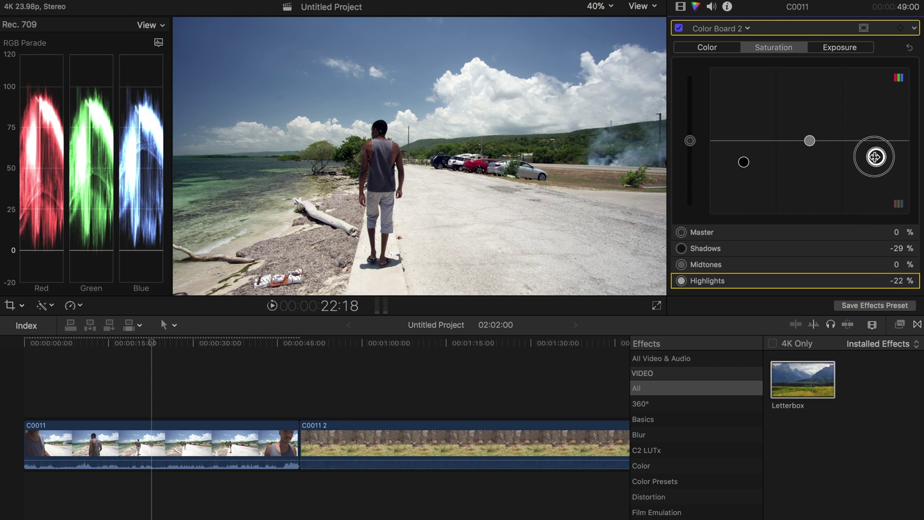
{"action": "left_click_drag", "start_coordinate": [810, 140], "coordinate": [809, 127]}
{"action": "left_click", "coordinate": [743, 162]}
{"action": "left_click_drag", "start_coordinate": [743, 162], "coordinate": [743, 159]}
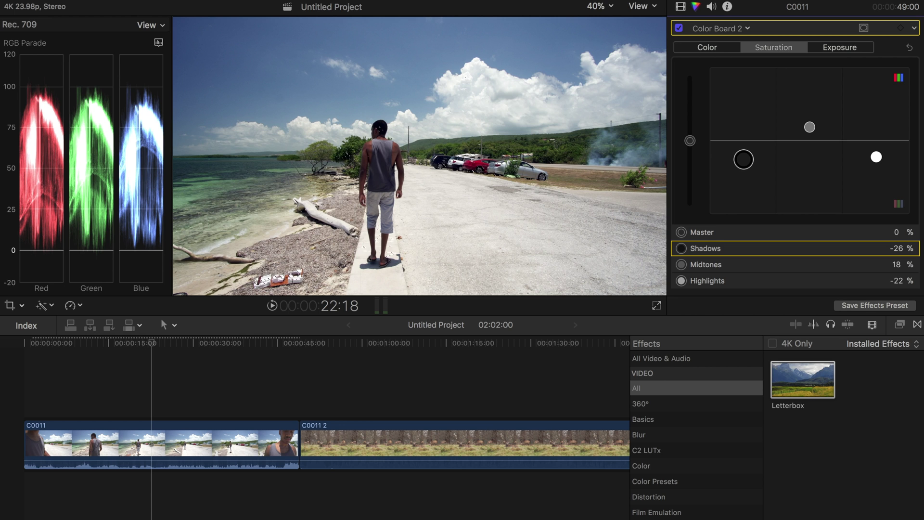
Step: Apply the Letterbox effect to C0011 and review its aspect ratio options, currently 1.85:1
{"action": "left_click", "coordinate": [803, 395]}
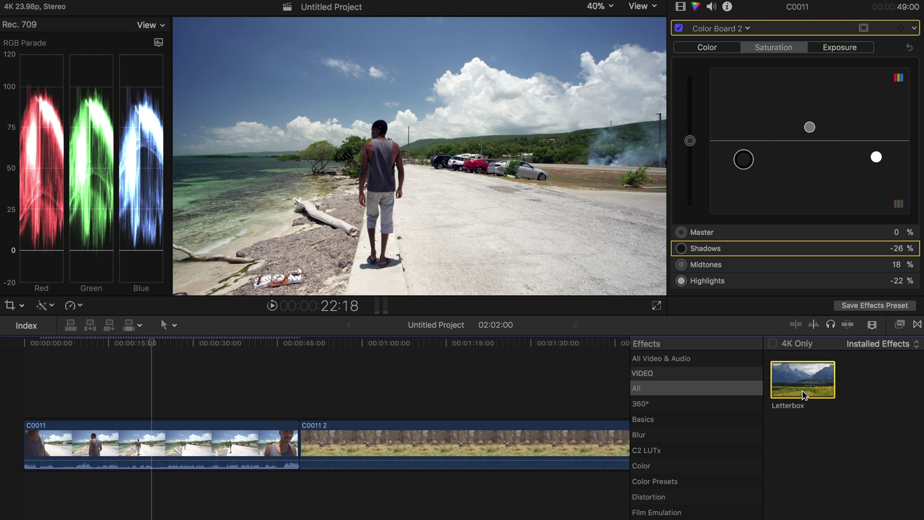
{"action": "left_click_drag", "start_coordinate": [803, 394], "coordinate": [222, 463]}
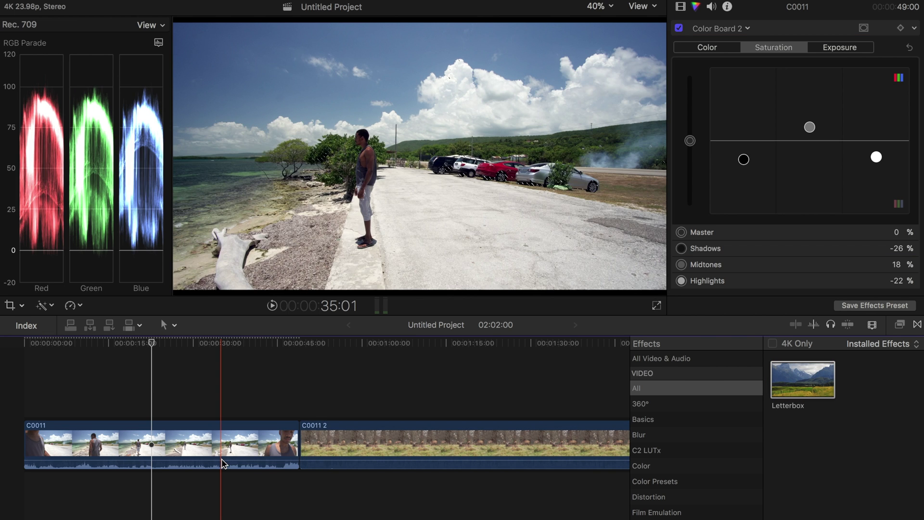
{"action": "left_click", "coordinate": [686, 3]}
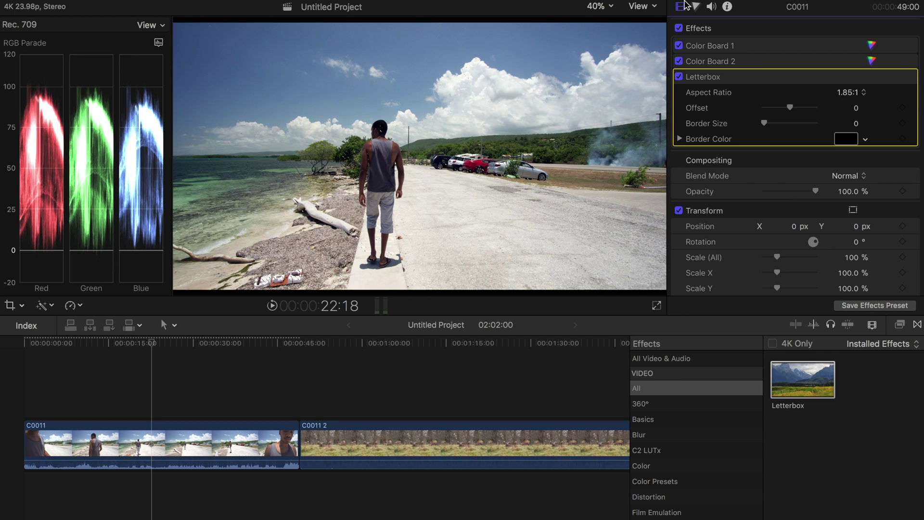
{"action": "left_click", "coordinate": [847, 93]}
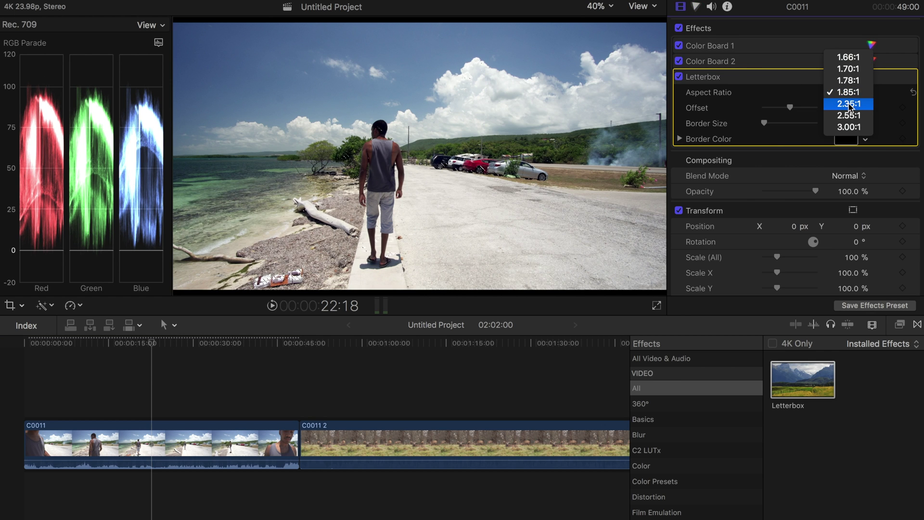